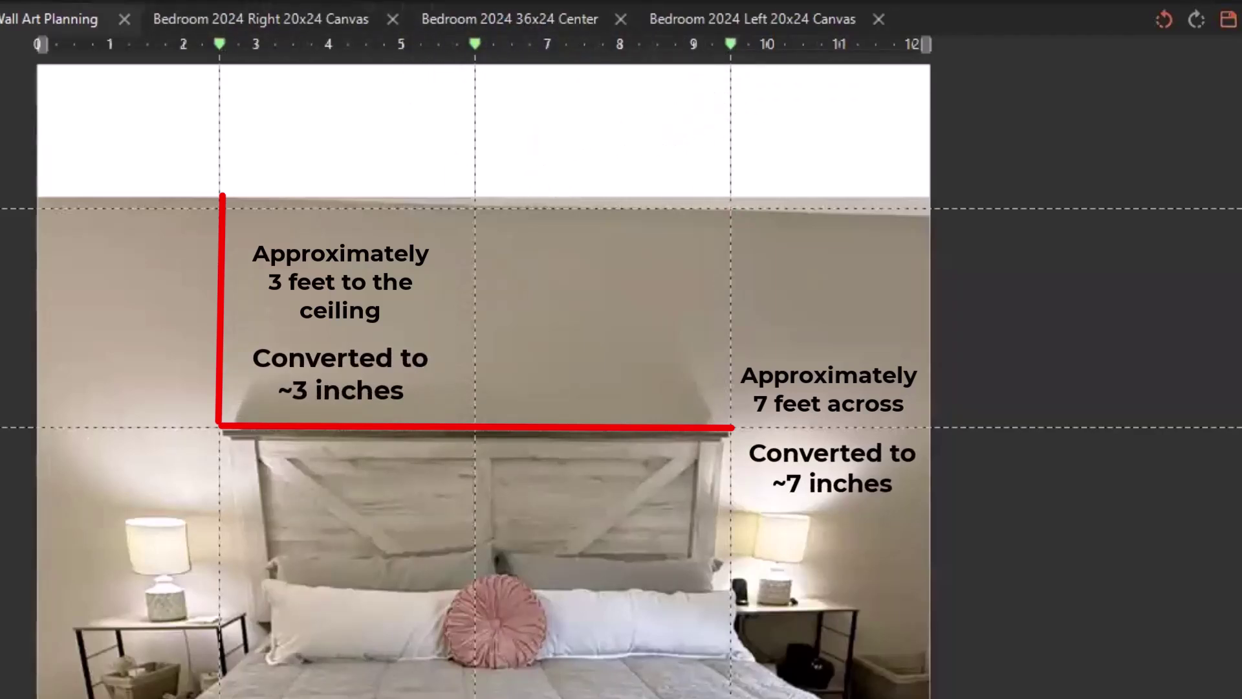
Paste the center, right and left collage images onto the bedroom wall above the headboard.
{"action": "key", "text": "ctrl+v"}
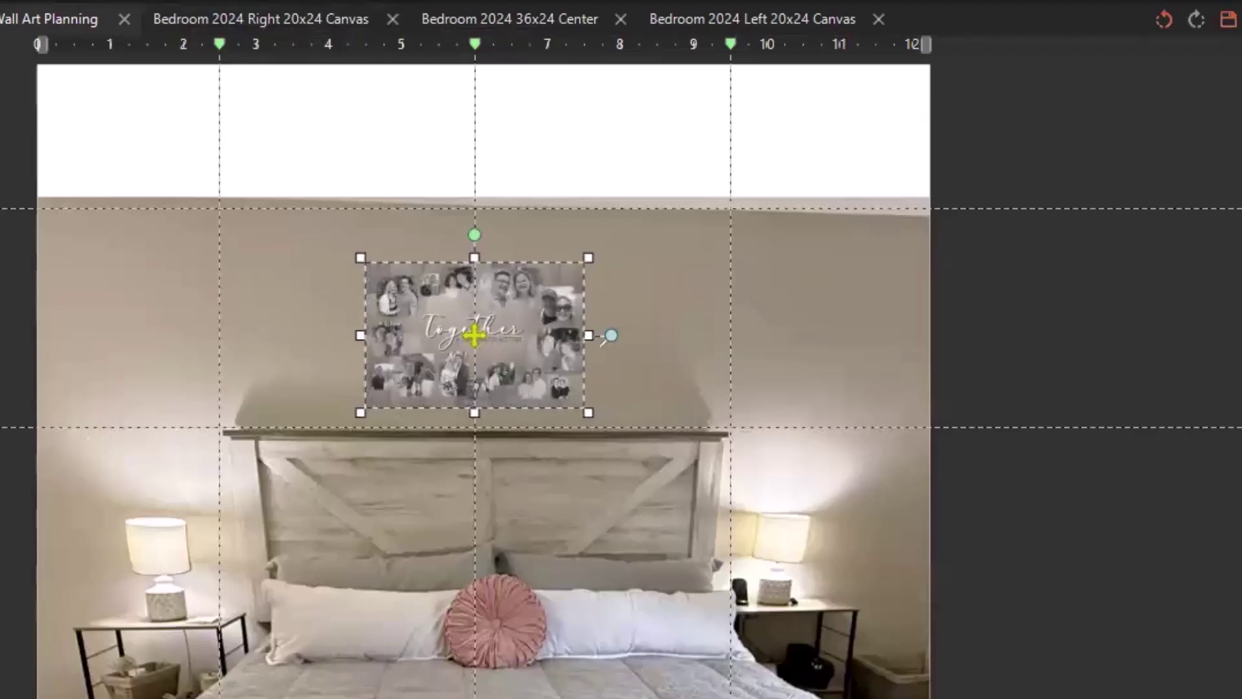
{"action": "key", "text": "ctrl+v"}
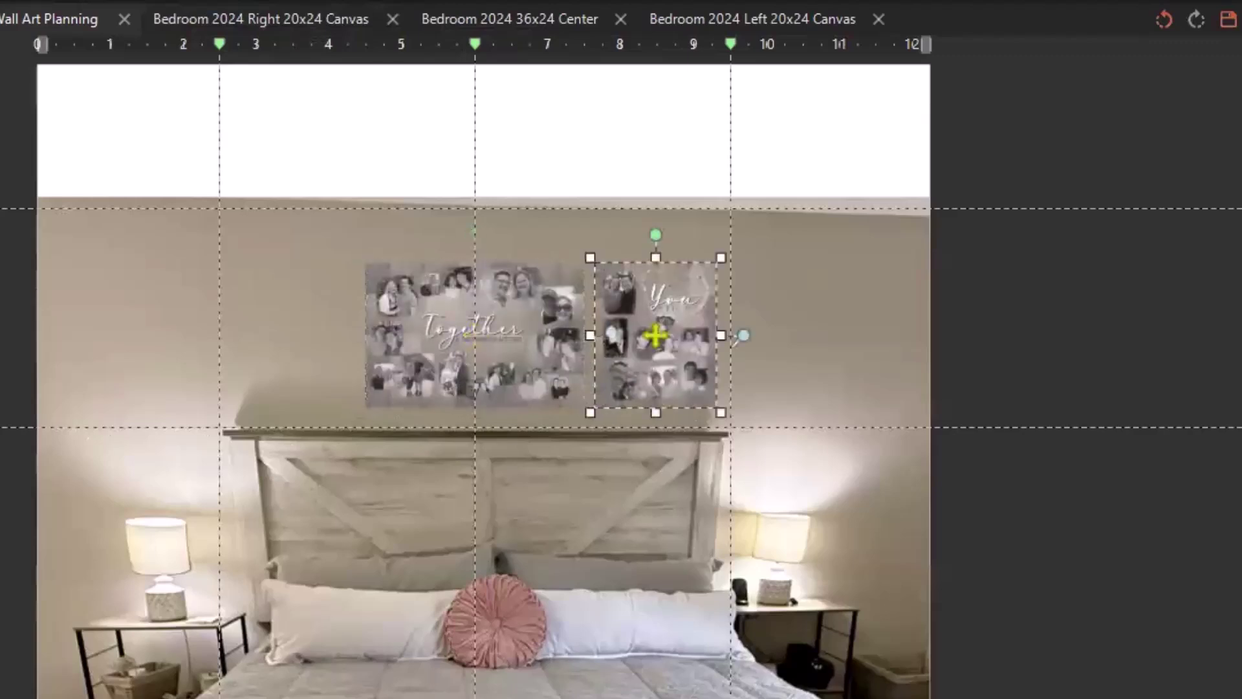
{"action": "key", "text": "ctrl+v"}
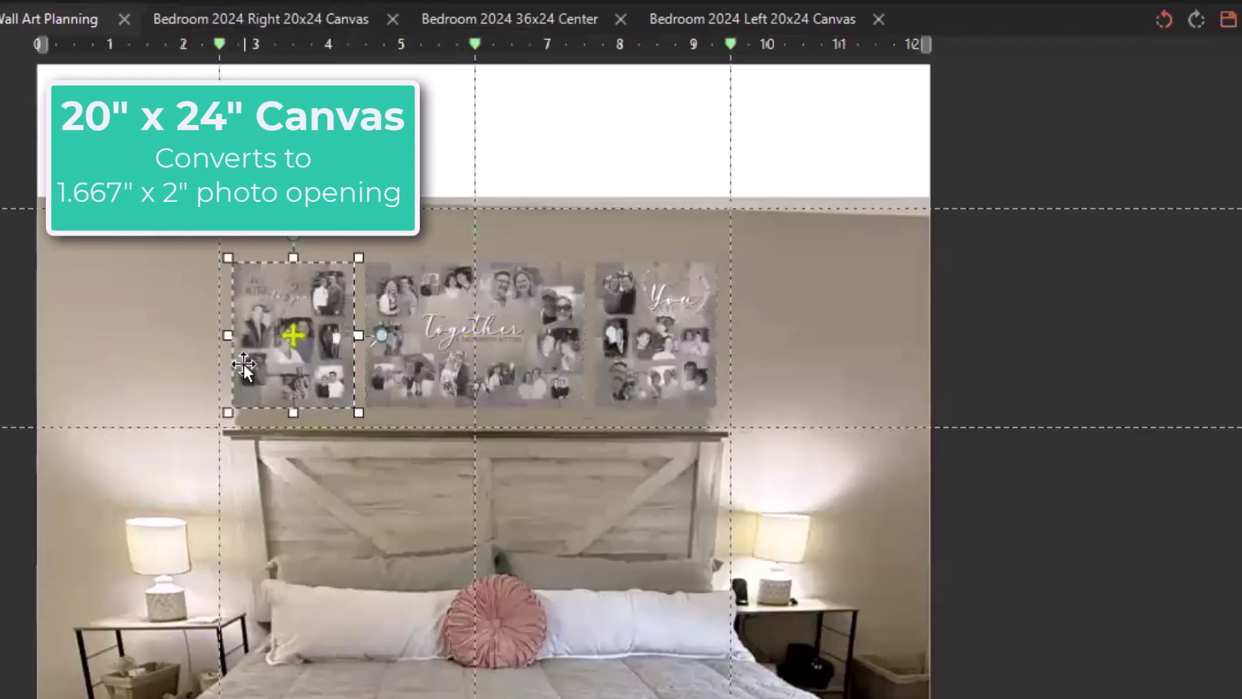
Remove the collage images from all three frames above the headboard and undo the removal.
{"action": "left_click", "coordinate": [673, 304]}
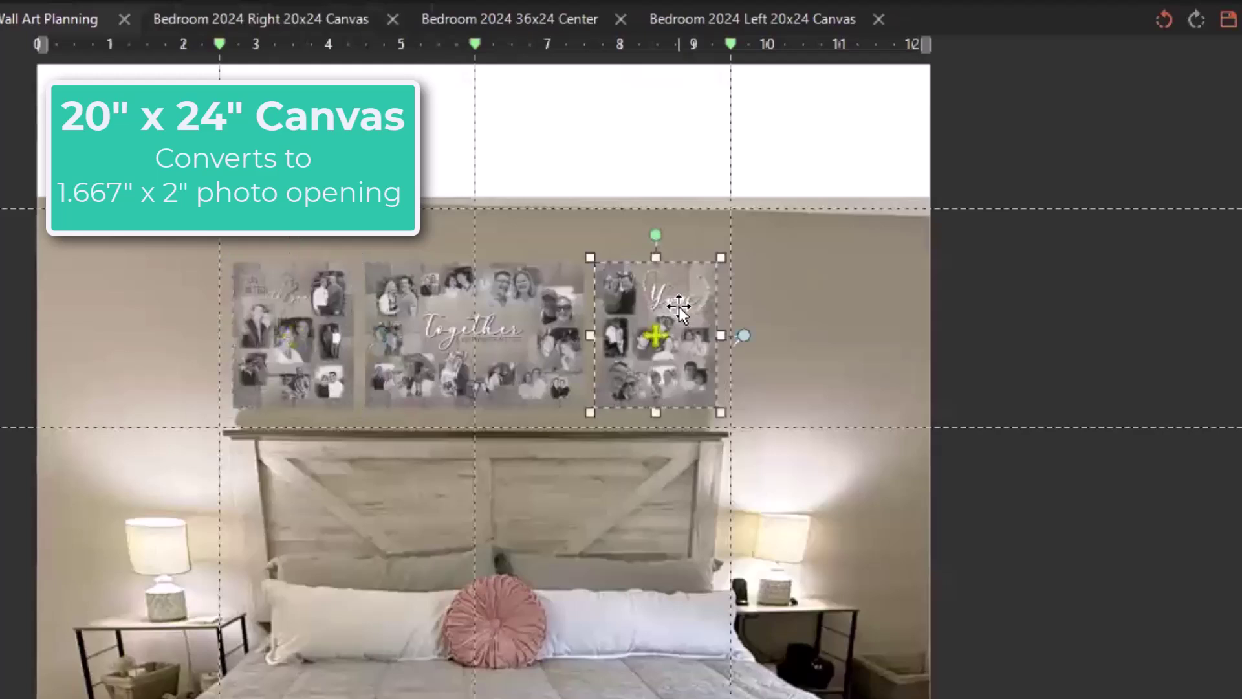
{"action": "left_click", "coordinate": [399, 313]}
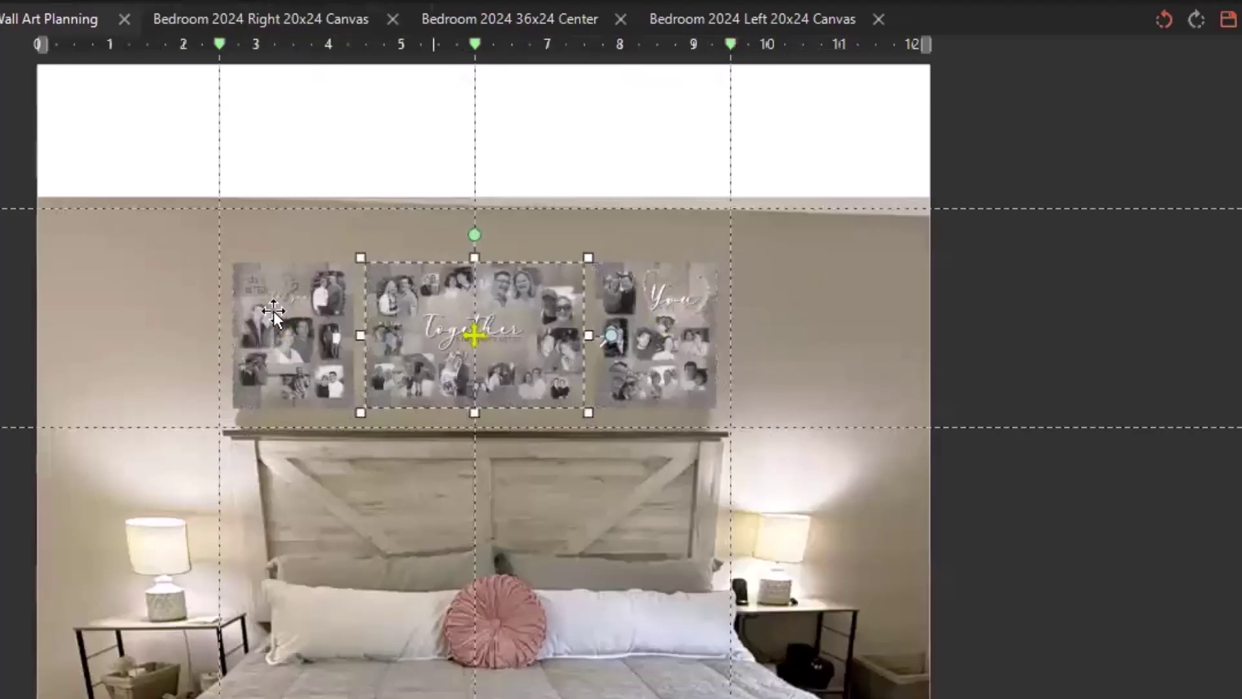
{"action": "left_click", "coordinate": [313, 333], "text": "shift"}
{"action": "left_click", "coordinate": [657, 336], "text": "shift"}
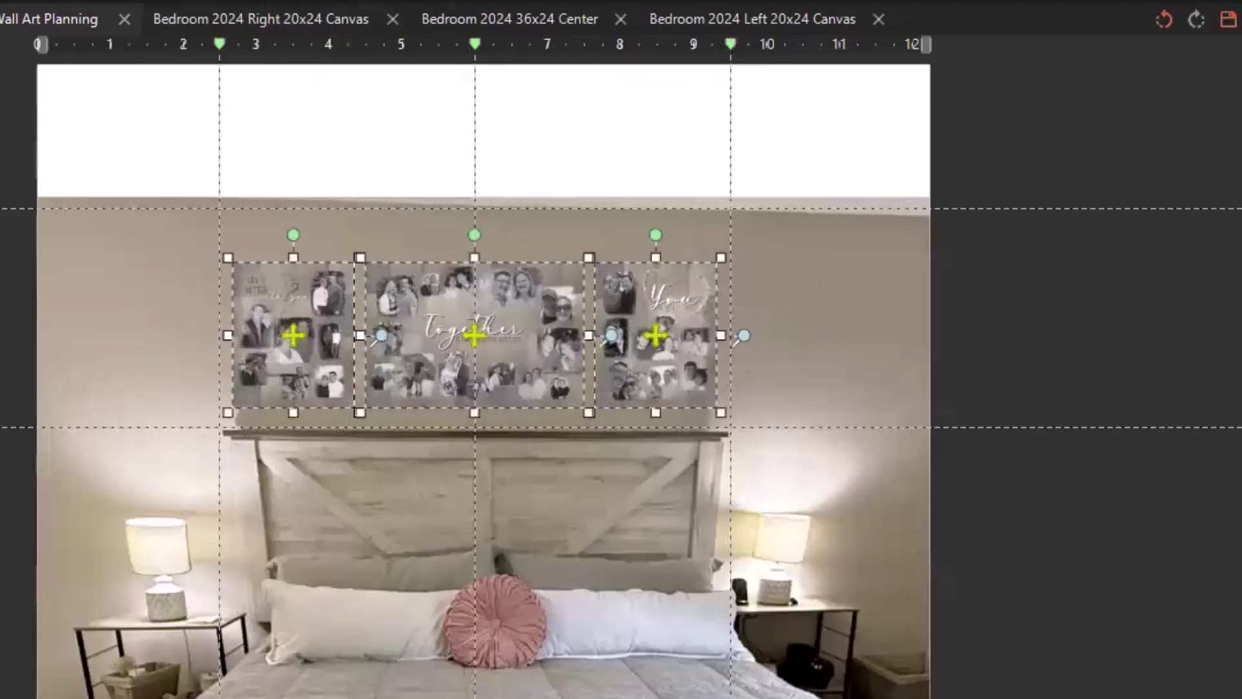
{"action": "key", "text": "Delete"}
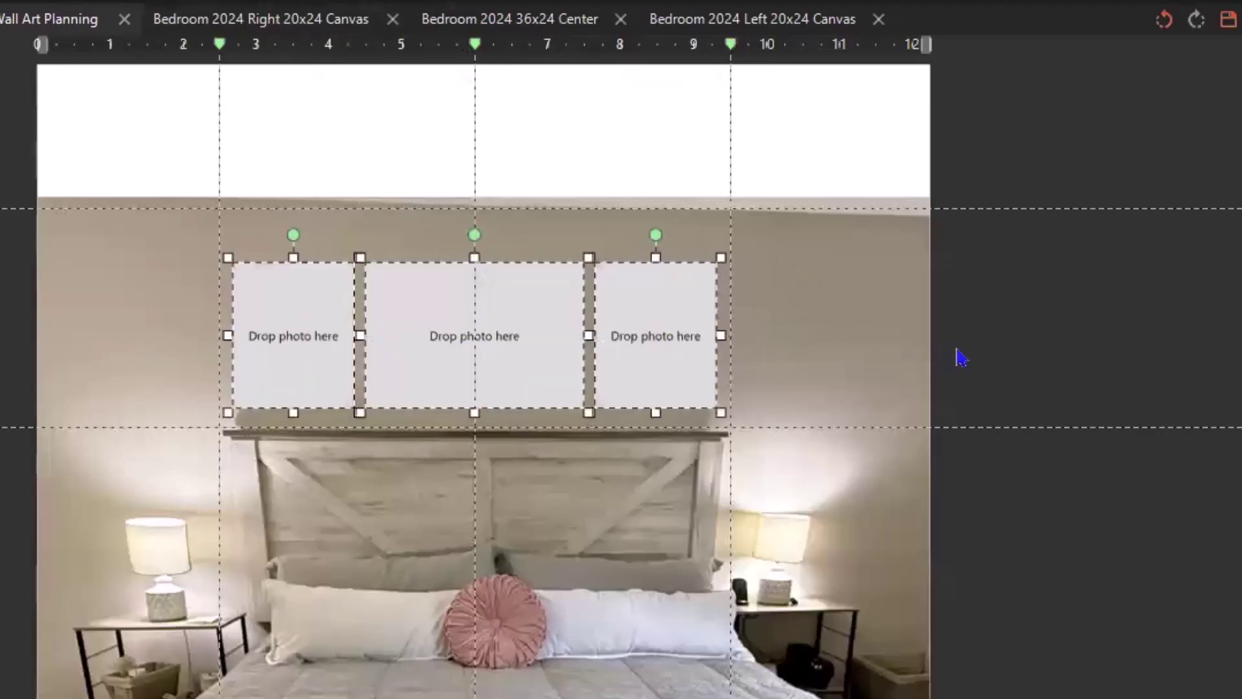
{"action": "left_click", "coordinate": [1032, 327]}
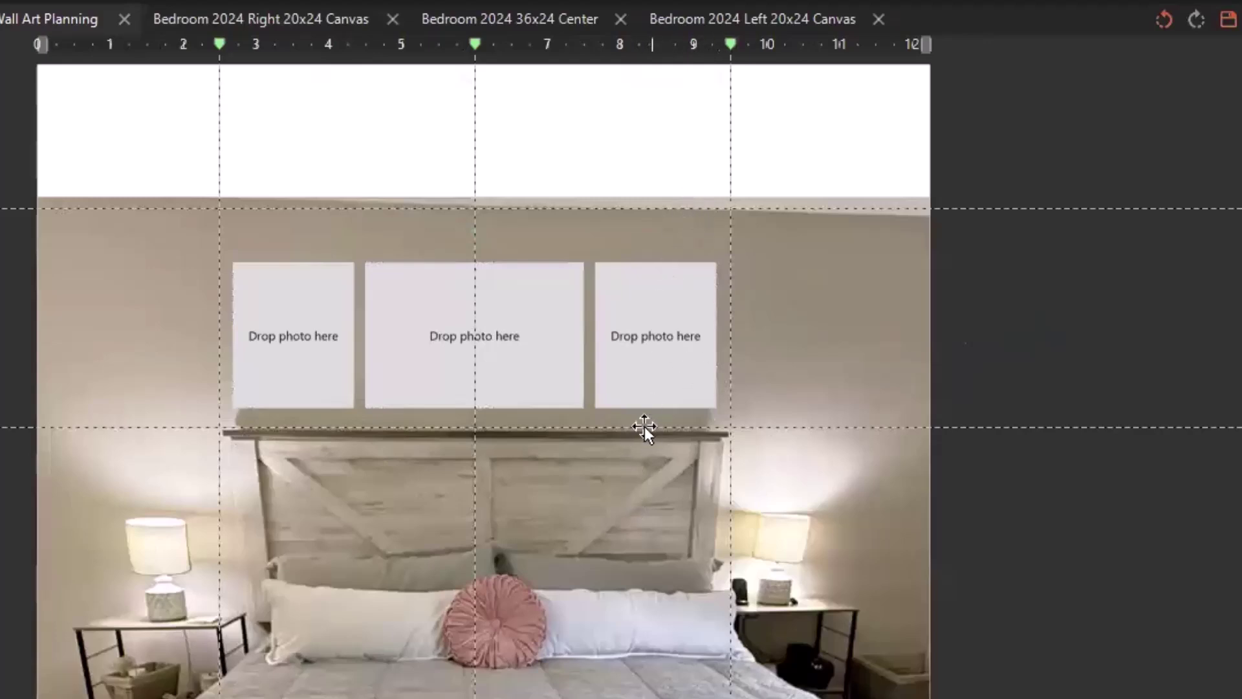
{"action": "left_click", "coordinate": [1163, 19]}
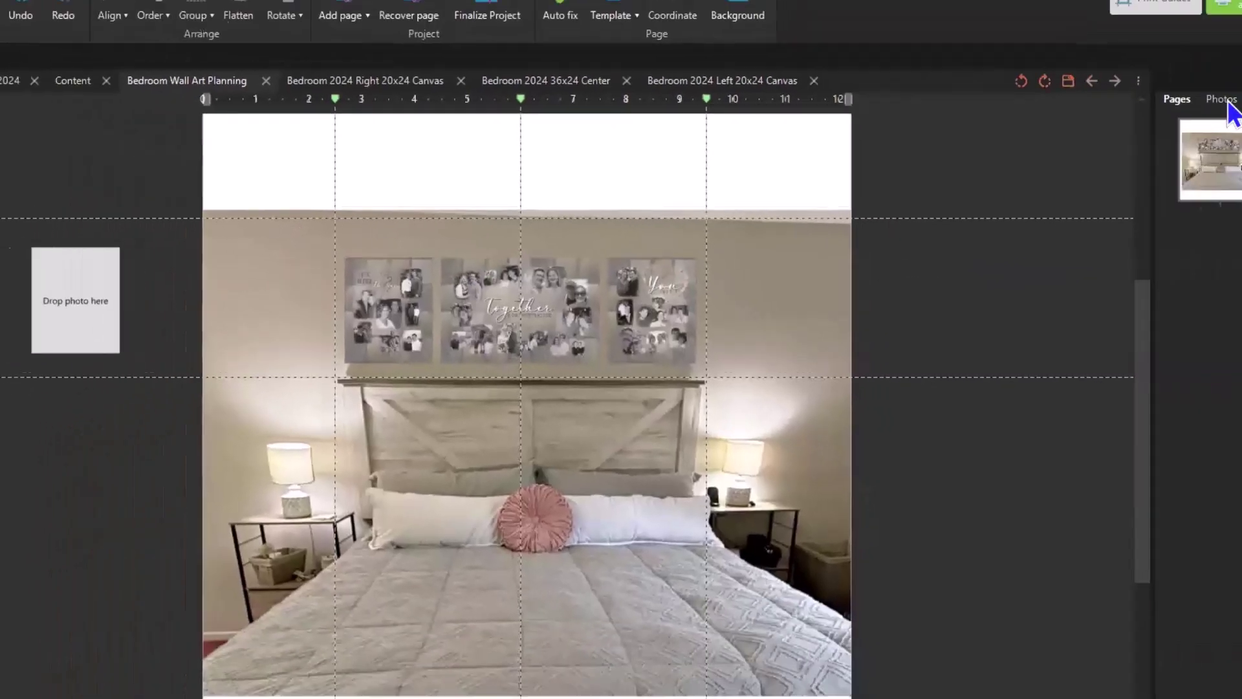
Show the wall planning project's photos in a widened area with the largest thumbnails.
{"action": "left_click", "coordinate": [1090, 132]}
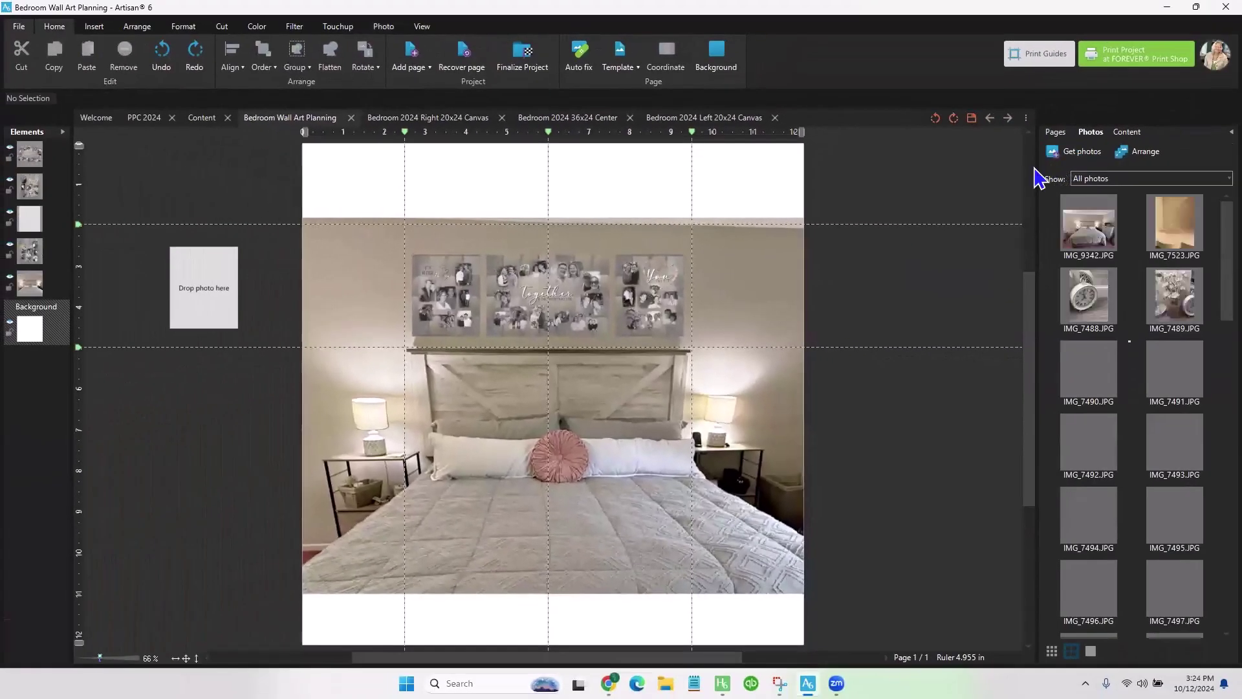
{"action": "left_click_drag", "start_coordinate": [1036, 162], "coordinate": [281, 259]}
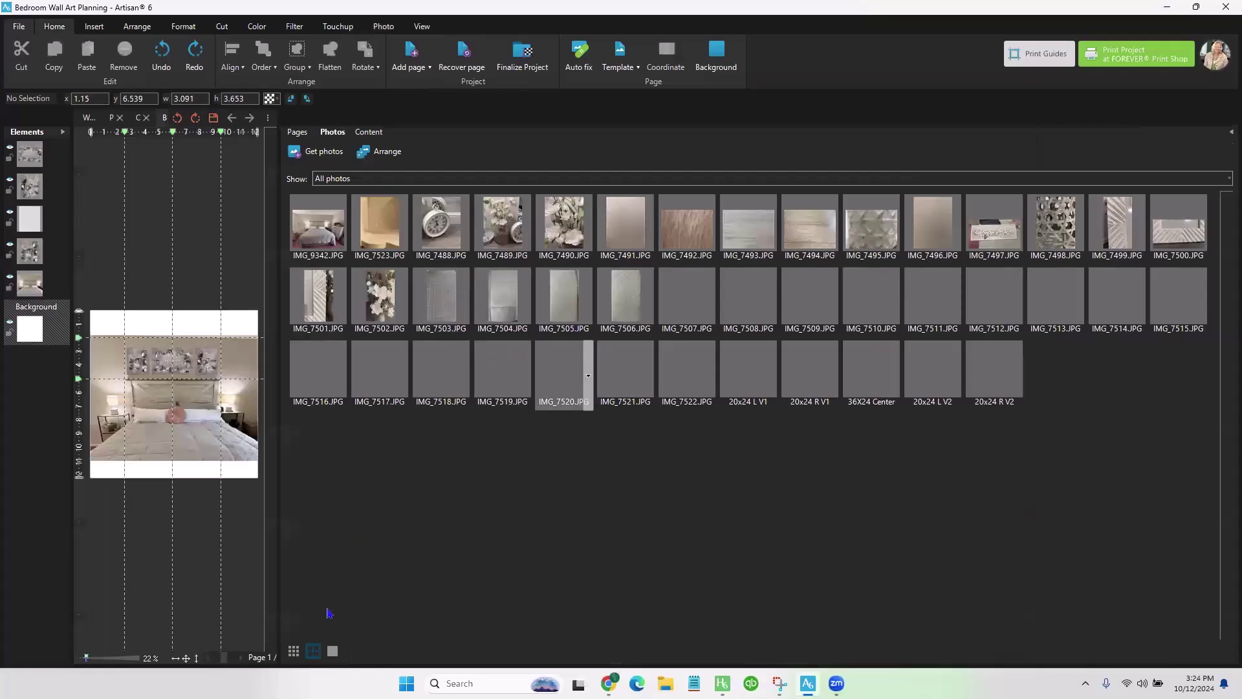
{"action": "left_click", "coordinate": [330, 654]}
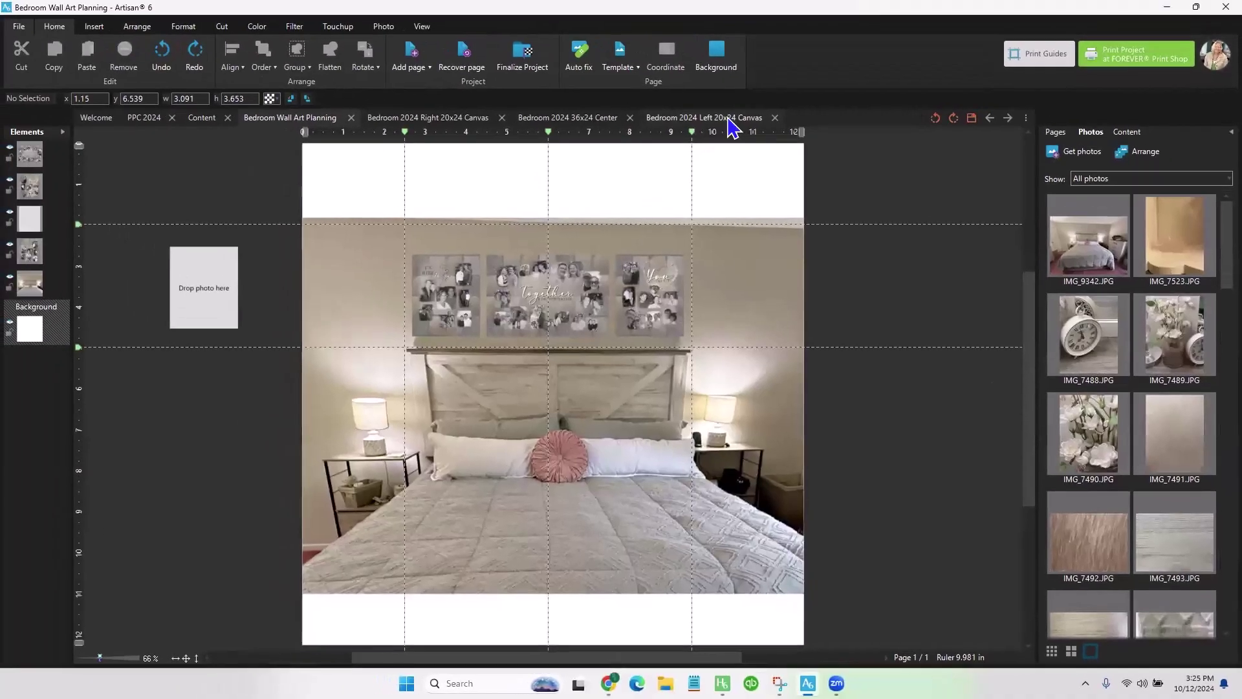
Open the Bedroom 2024 Left 20x24 Canvas project, view everything including off-page items, and look through its elements down to the background.
{"action": "left_click", "coordinate": [731, 118]}
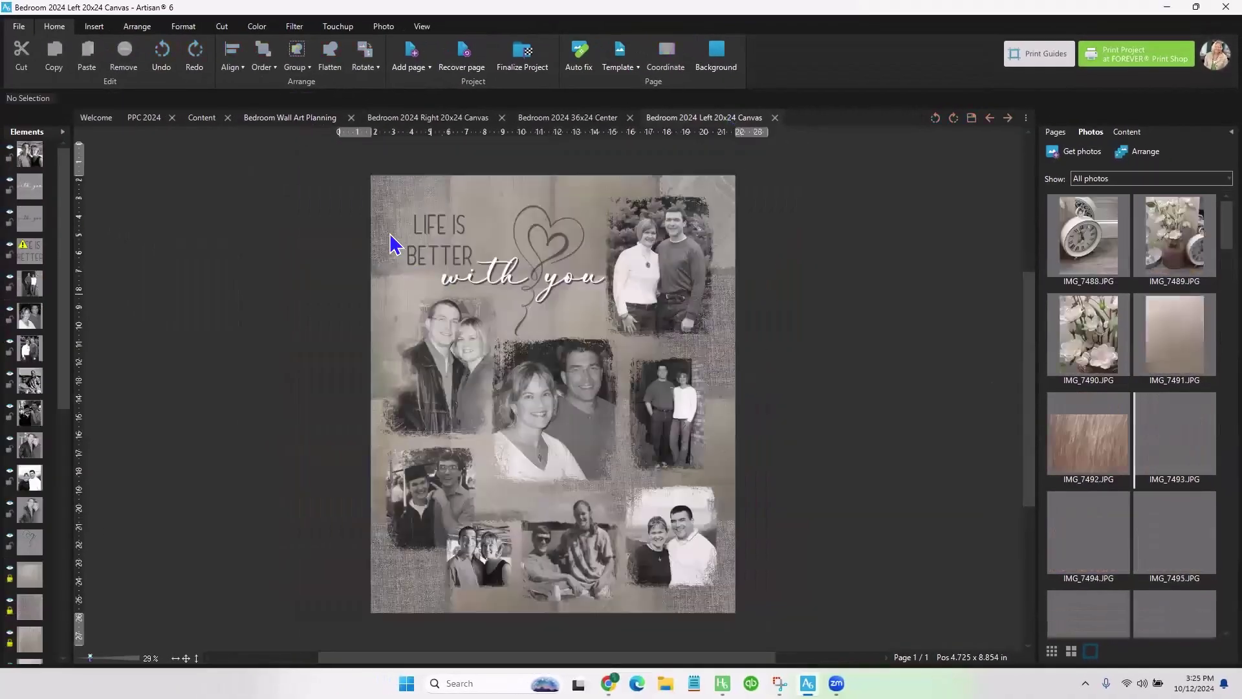
{"action": "left_click", "coordinate": [422, 26]}
{"action": "left_click", "coordinate": [18, 55]}
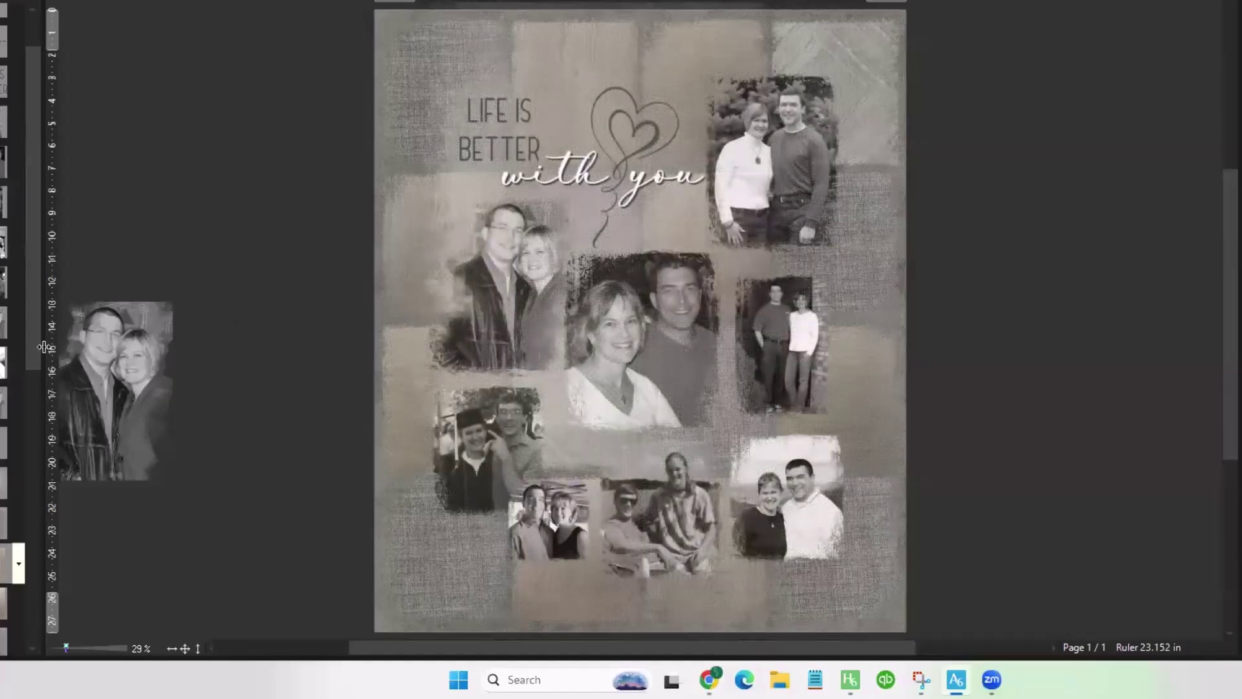
{"action": "left_click_drag", "start_coordinate": [36, 347], "coordinate": [31, 640]}
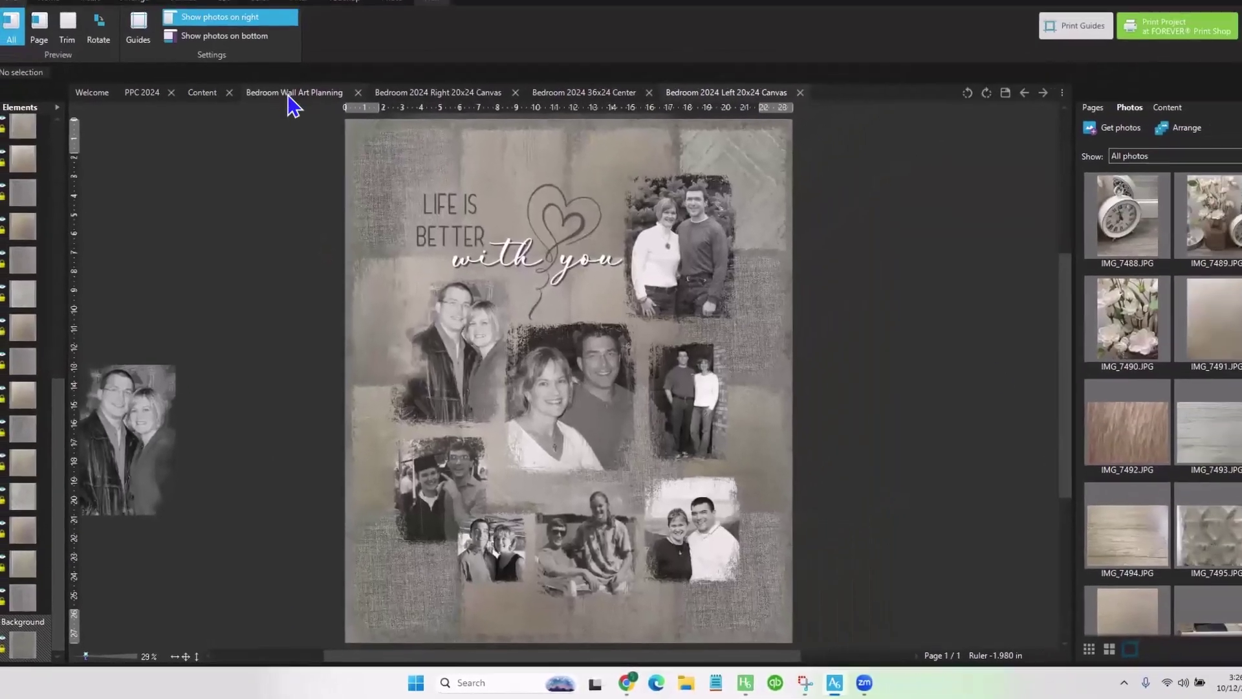
Review the Bedroom Wall Art Planning page, the Bedroom 2024 Right 20x24 Canvas and the Bedroom 2024 36x24 Center projects.
{"action": "left_click", "coordinate": [290, 97]}
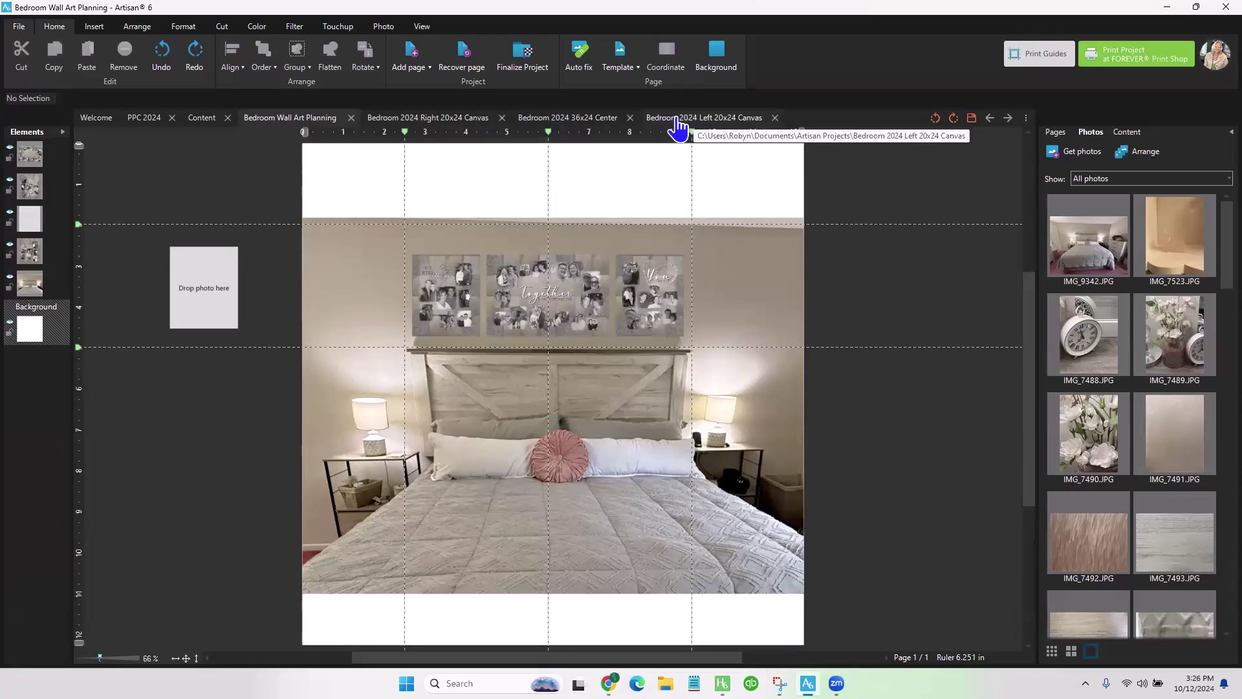
{"action": "left_click", "coordinate": [407, 123]}
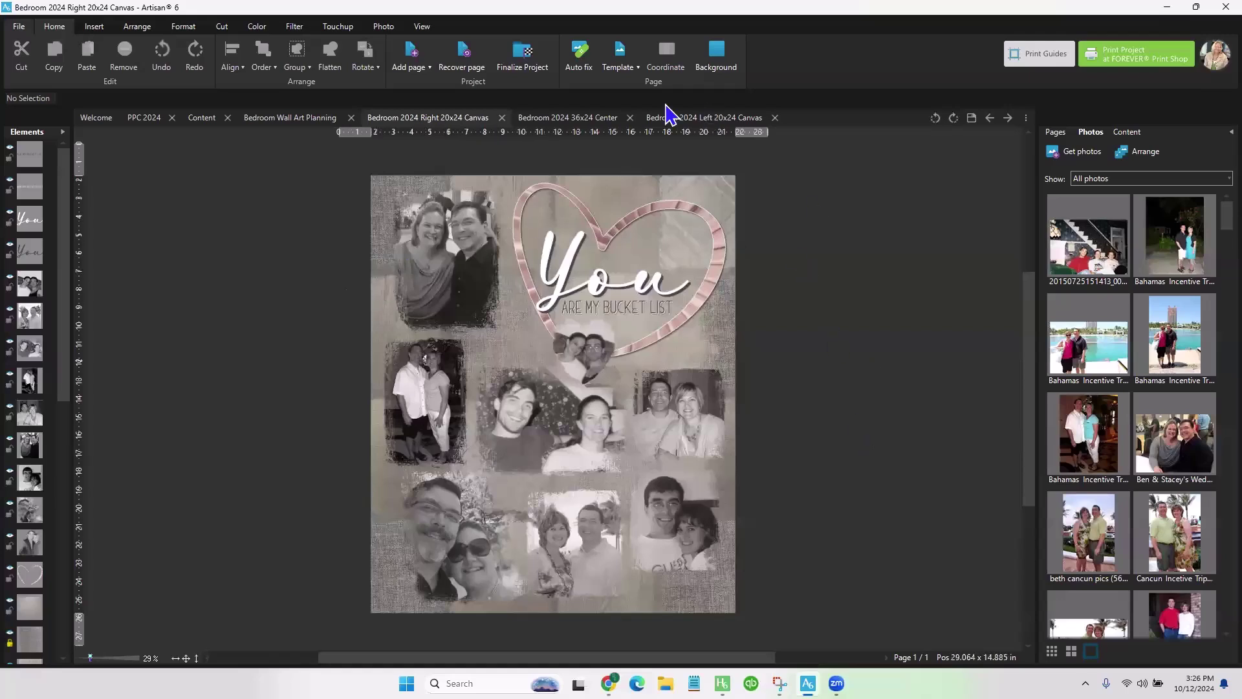
{"action": "left_click", "coordinate": [553, 118]}
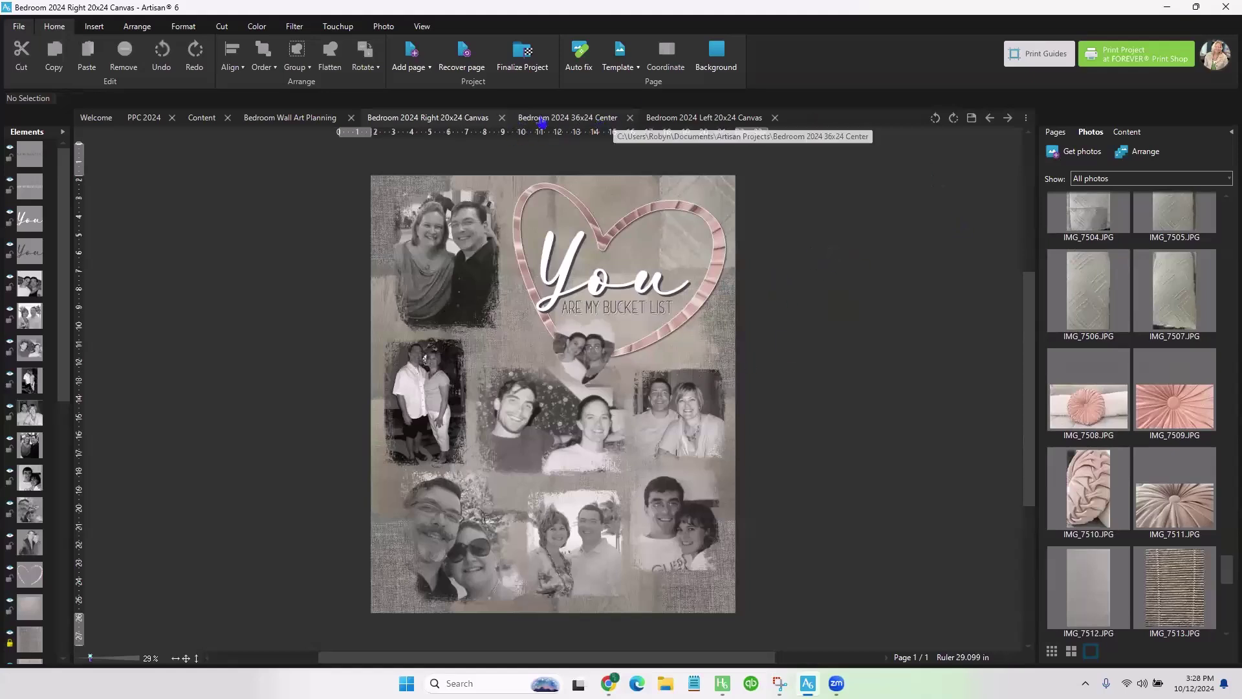
{"action": "left_click", "coordinate": [593, 118]}
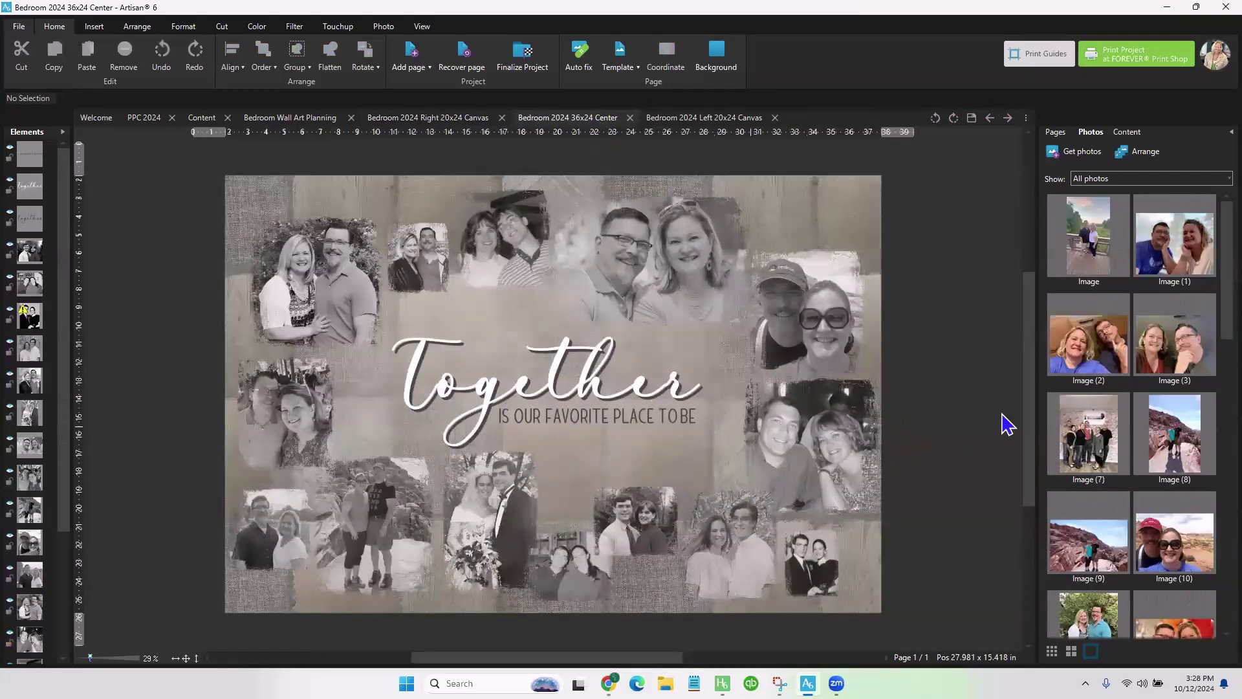
Return to the Bedroom Wall Art Planning project and preview the framed "together" sign photo IMG_7516.JPG.
{"action": "key", "text": "ctrl+Tab"}
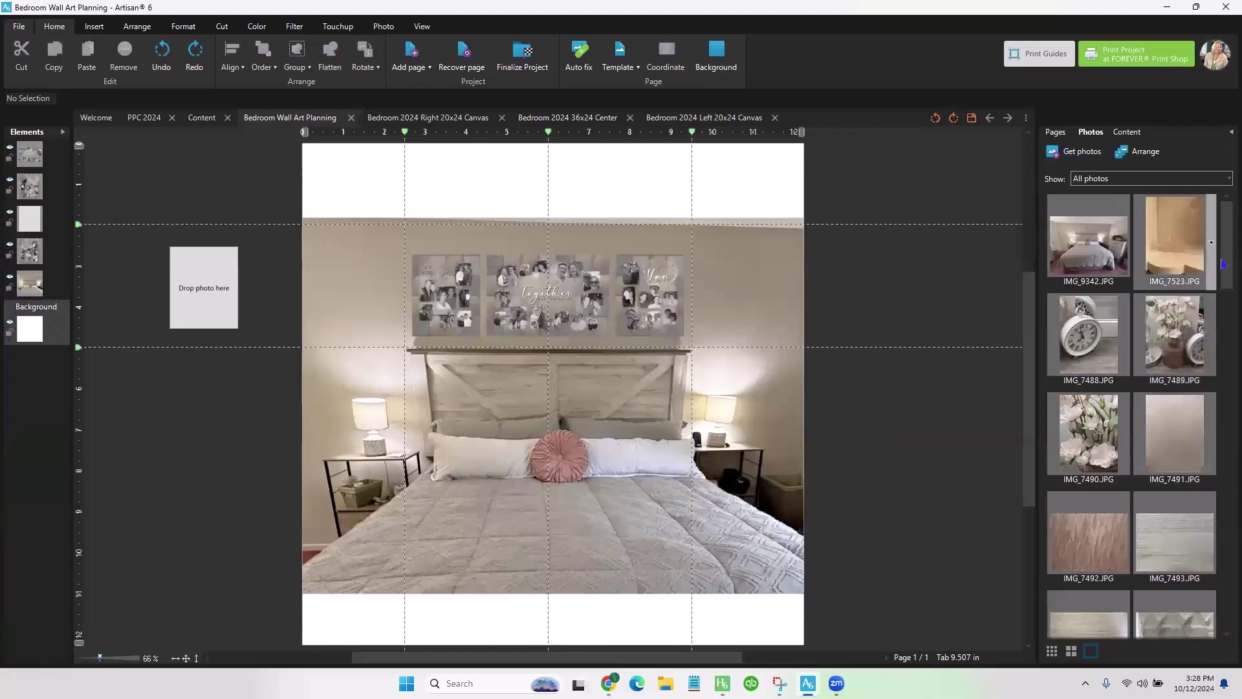
{"action": "left_click_drag", "start_coordinate": [1223, 264], "coordinate": [1223, 479]}
{"action": "right_click", "coordinate": [1061, 493]}
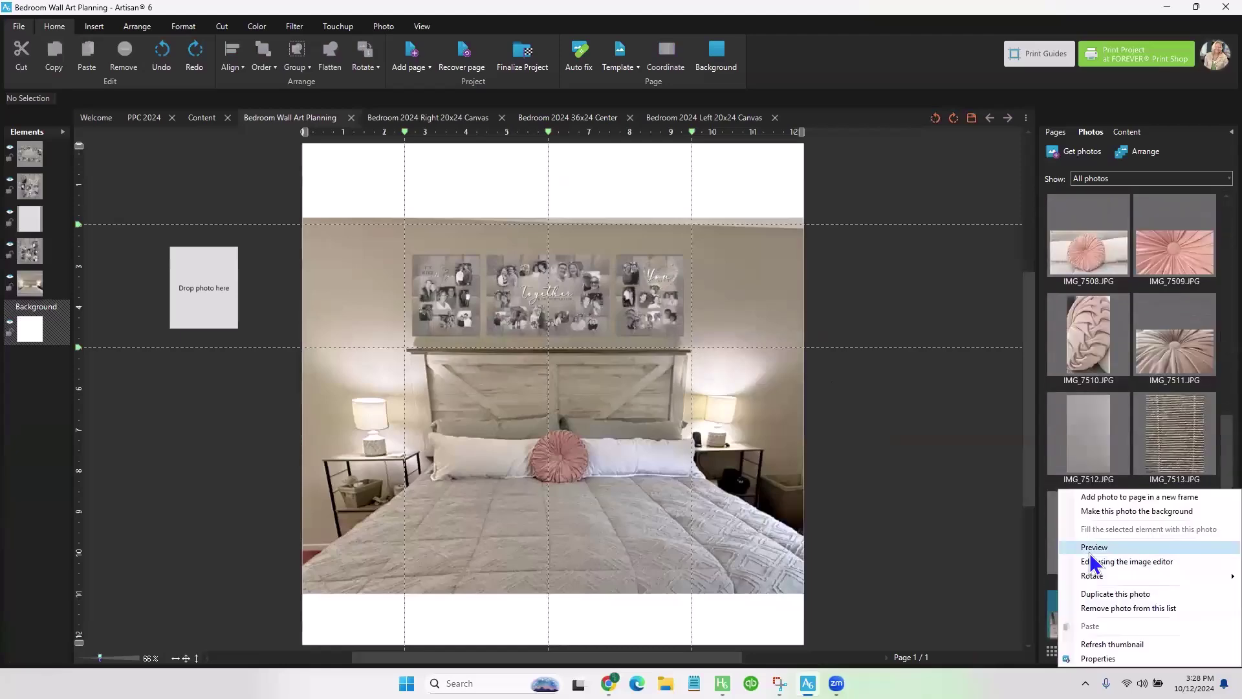
{"action": "left_click", "coordinate": [1093, 549]}
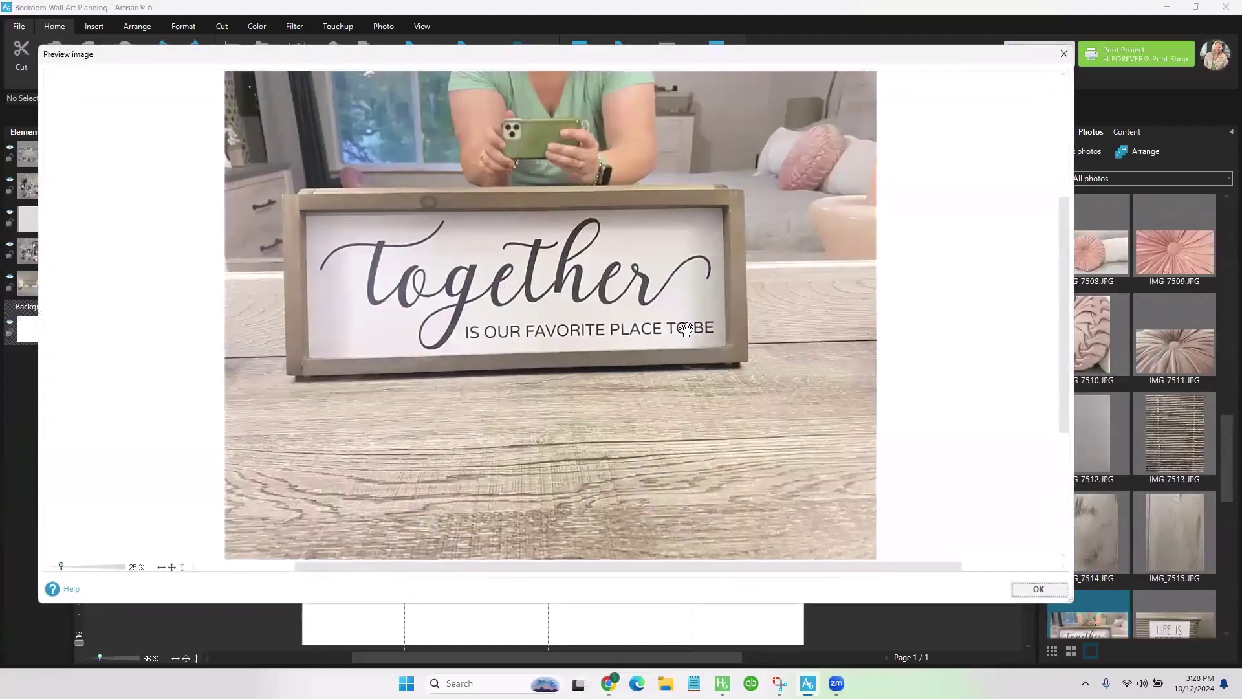
{"action": "left_click", "coordinate": [1039, 588]}
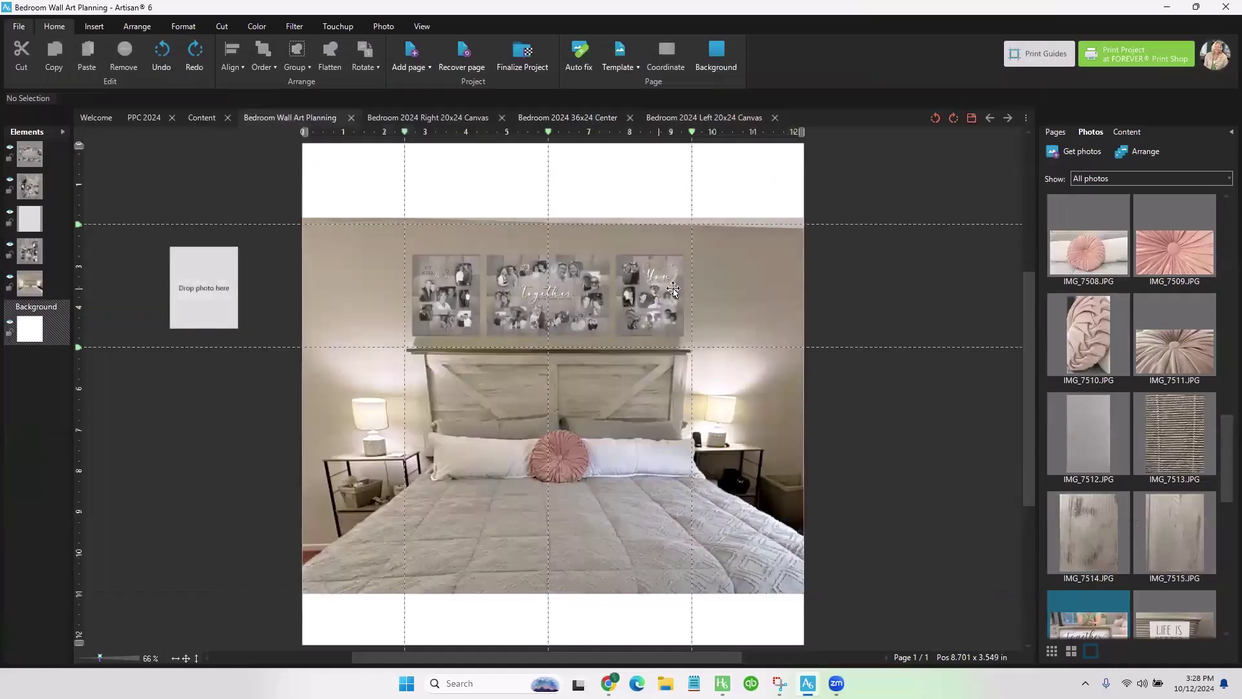
Preview the "Life is better with you" sign photo IMG_7517.JPG and close the preview.
{"action": "scroll", "coordinate": [1207, 477], "scroll_direction": "down", "scroll_amount": 3}
{"action": "left_click", "coordinate": [1197, 460]}
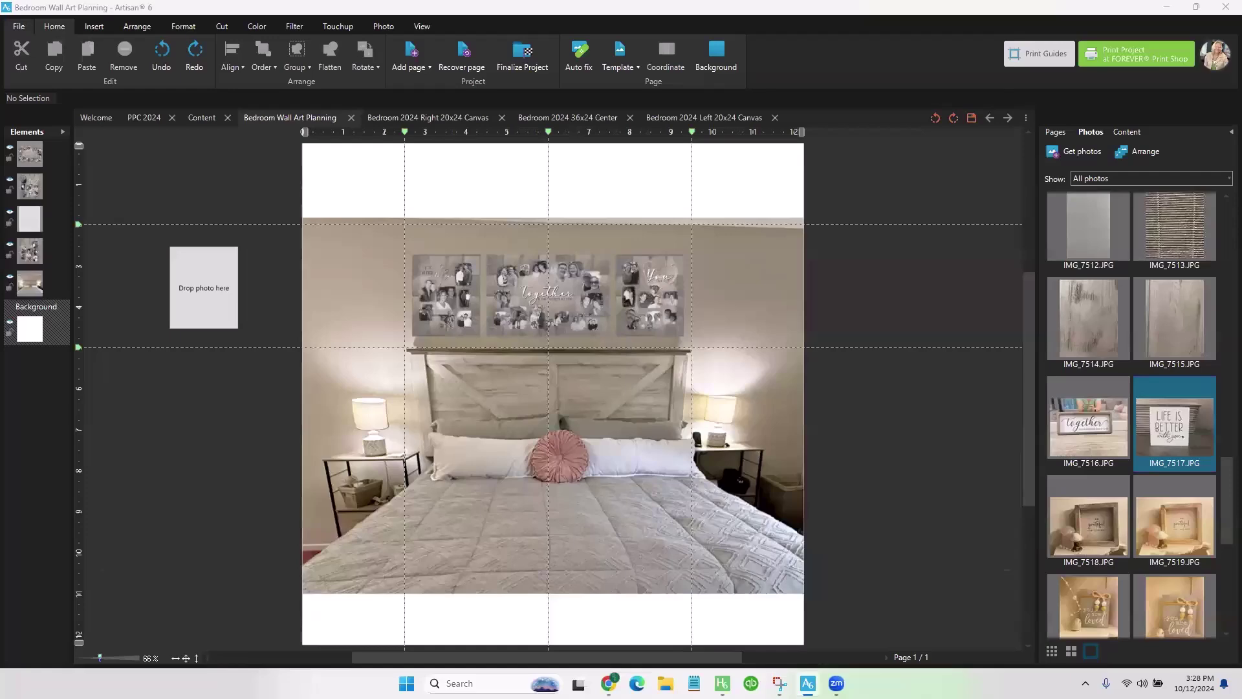
{"action": "double_click", "coordinate": [1197, 460]}
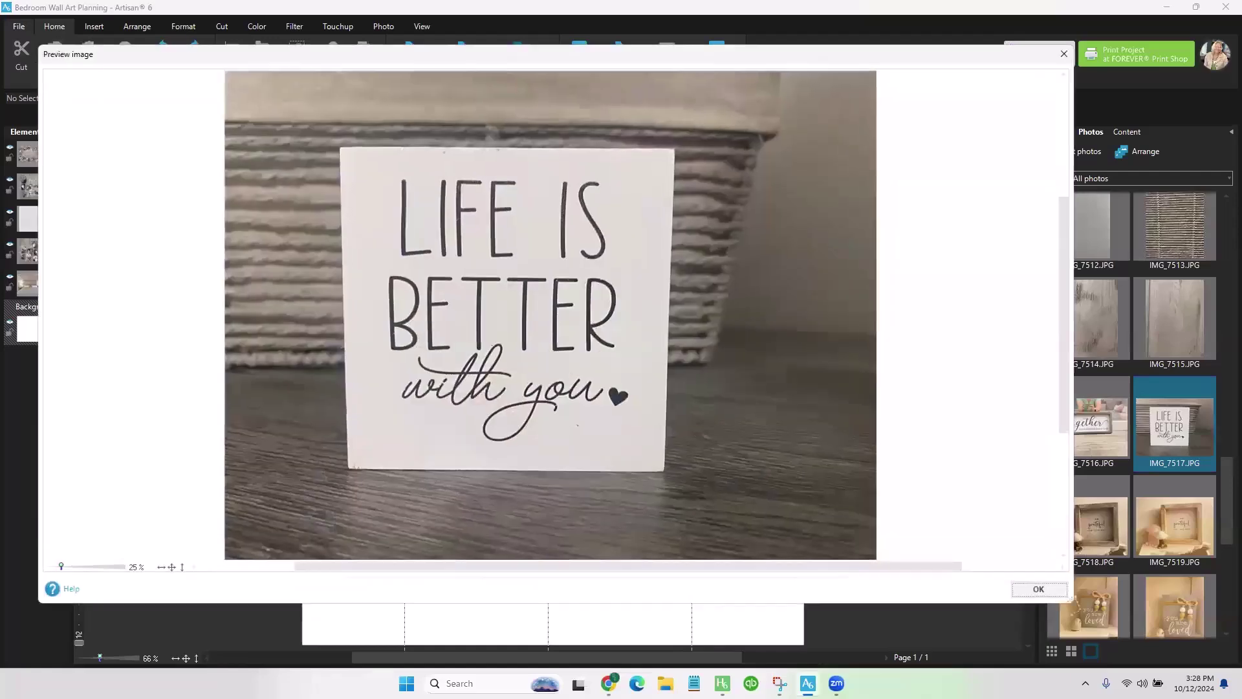
{"action": "left_click", "coordinate": [1038, 587]}
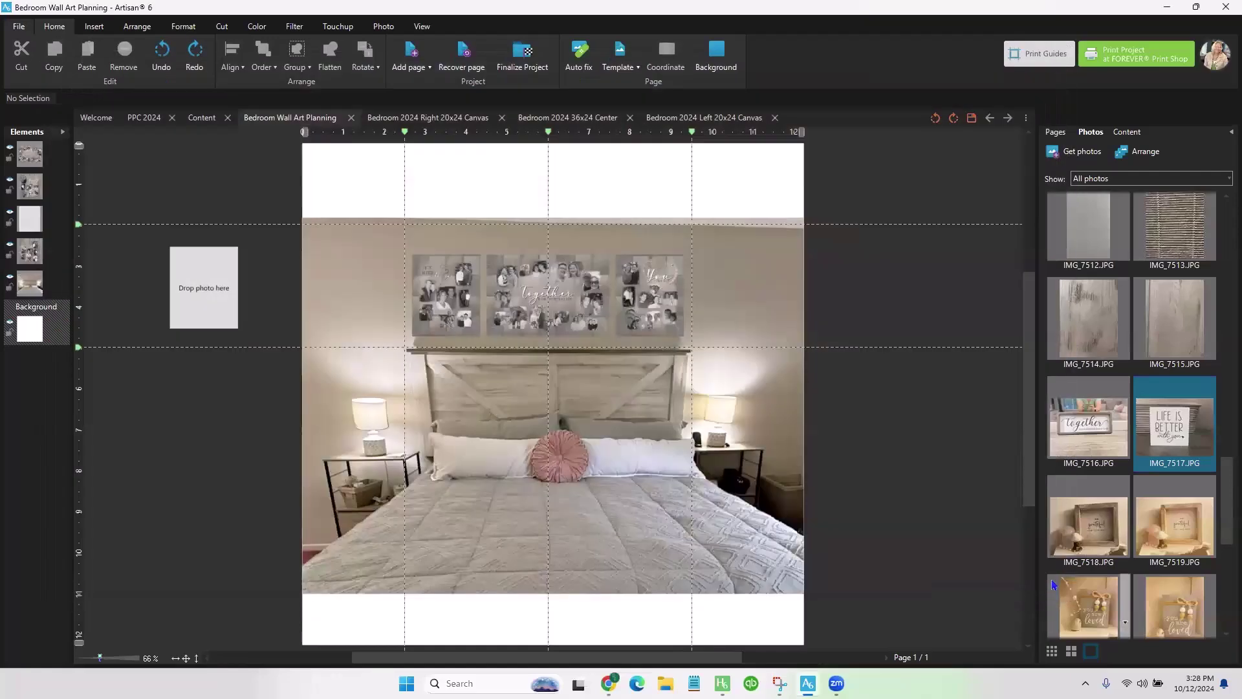